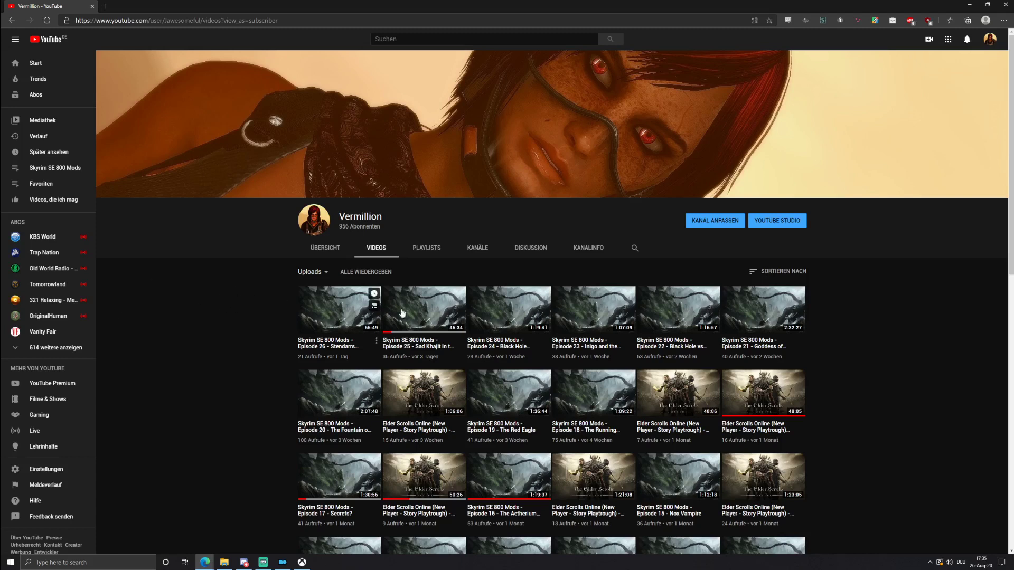
# Open Episode 25, Sad Khajit in the Ratways, return to the videos page, then bring up Xbox's Wasteland 3 page.
pyautogui.click(444, 318)
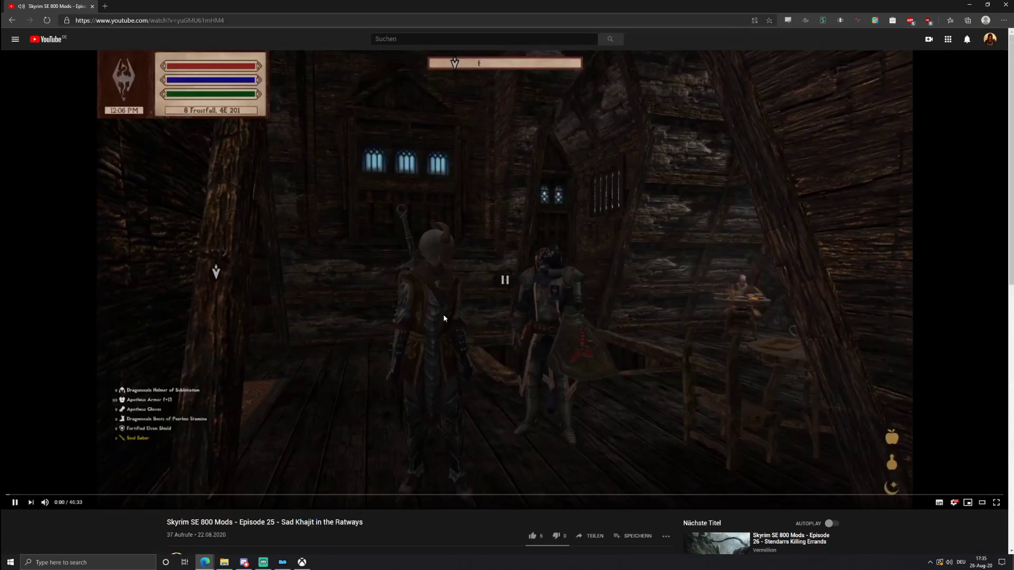
pyautogui.scroll(-3, 444, 319)
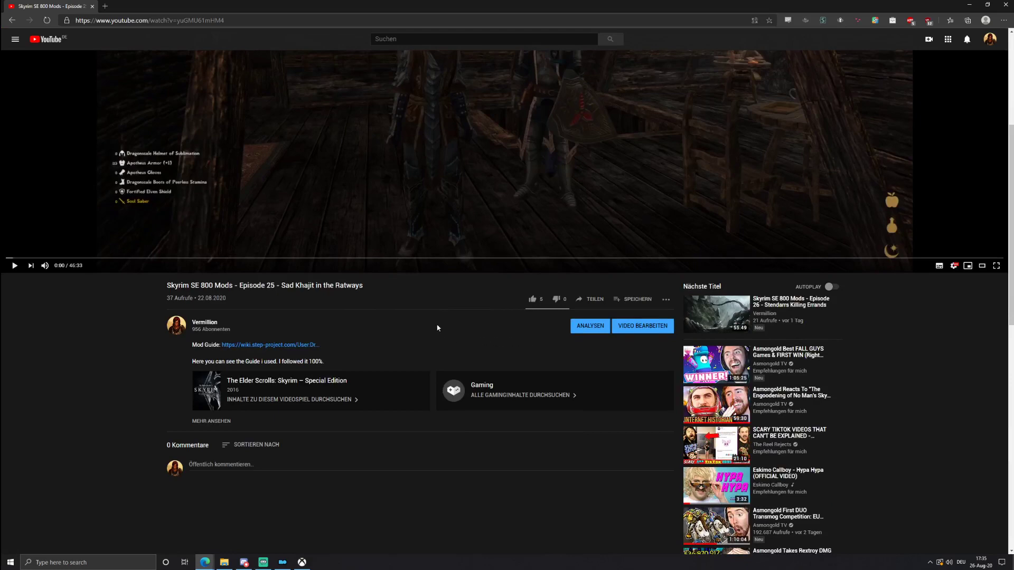
pyautogui.hotkey('alt', 'Left')
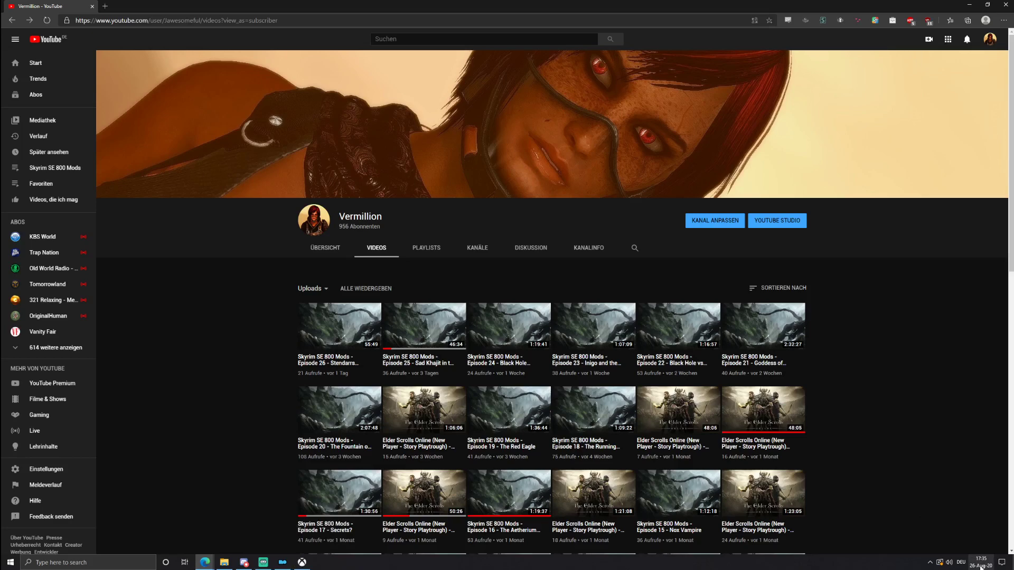
pyautogui.click(302, 563)
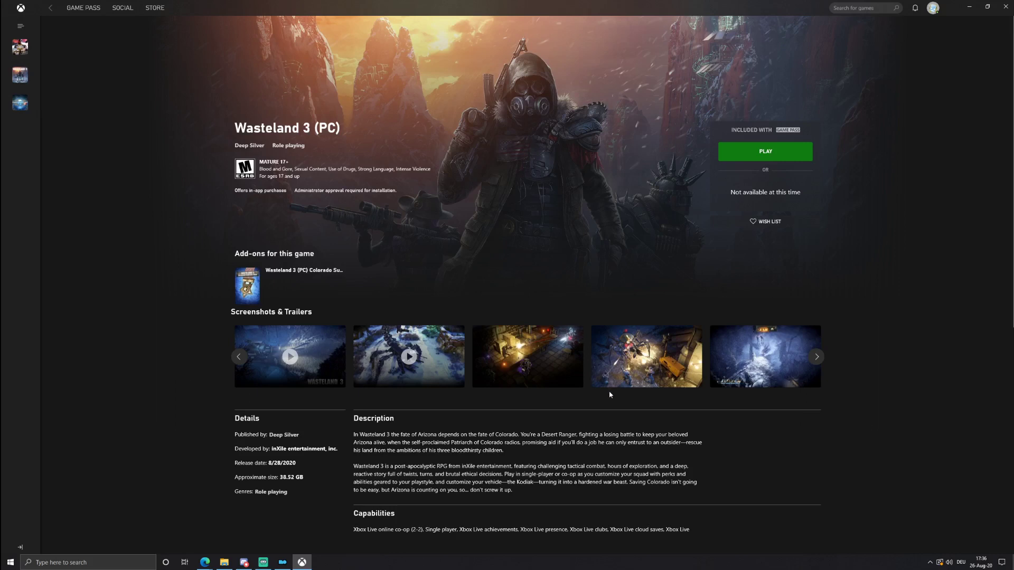
# Open the third Wasteland 3 screenshot full-size and browse ahead to image 6 of 8.
pyautogui.click(567, 363)
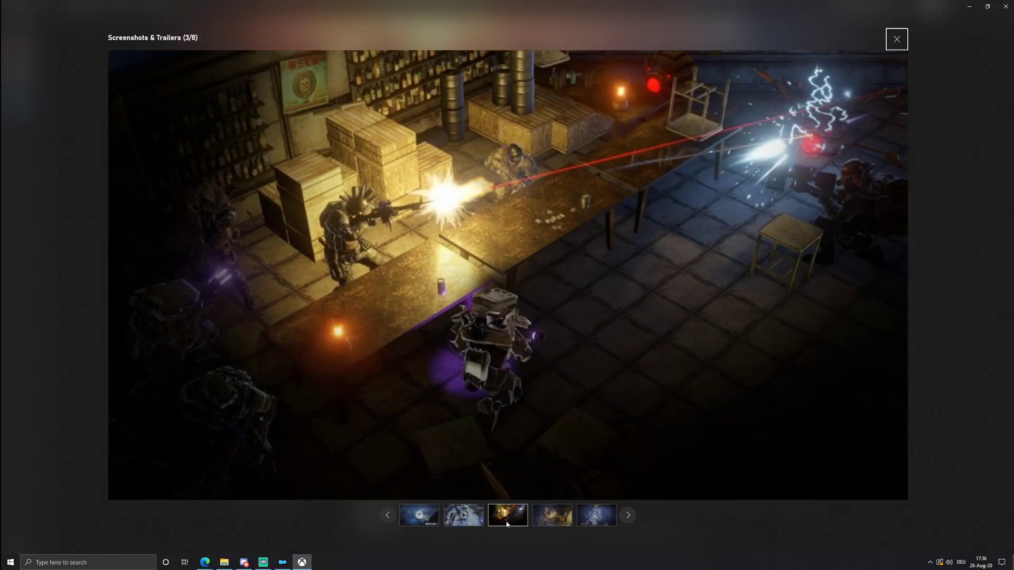
pyautogui.click(541, 520)
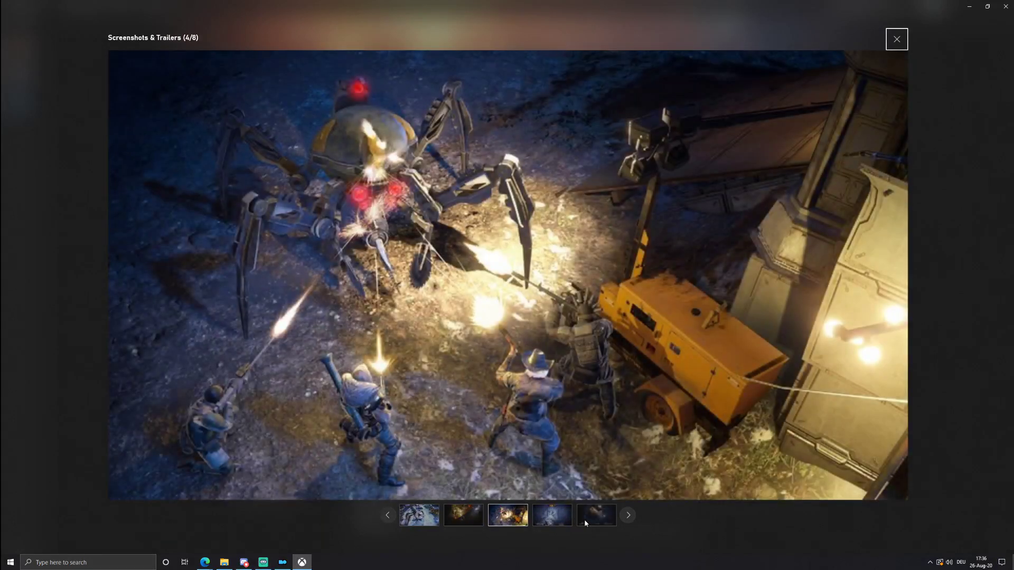
pyautogui.click(584, 523)
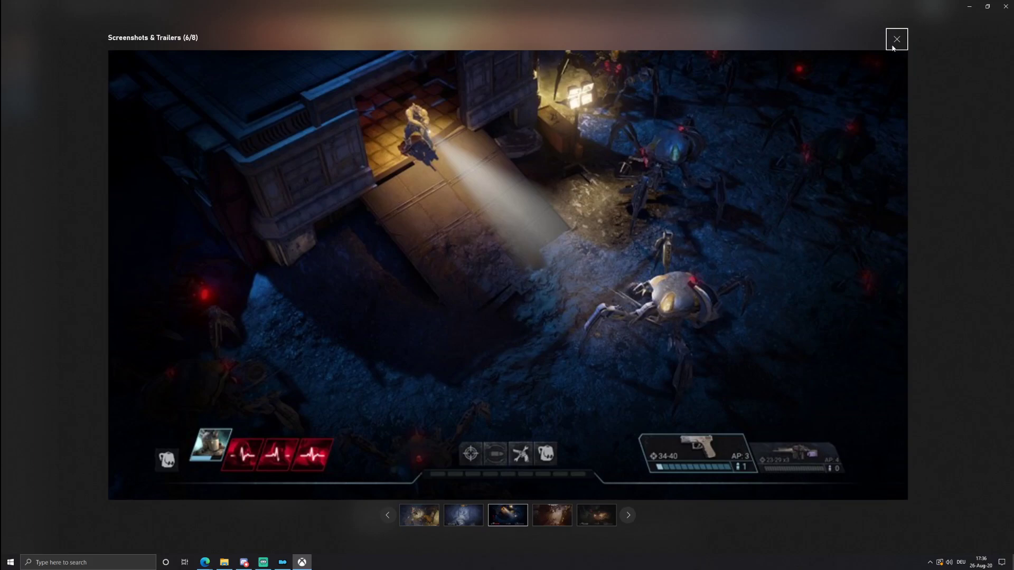
# Close the Wasteland 3 screenshot viewer to return to the store page.
pyautogui.click(895, 39)
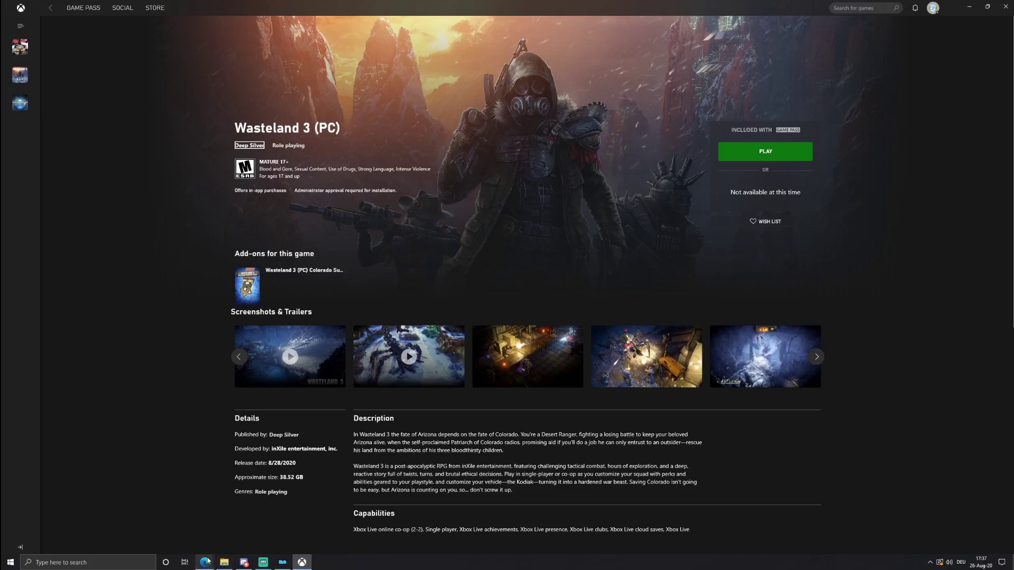
pyautogui.moveTo(205, 563)
pyautogui.click(225, 534)
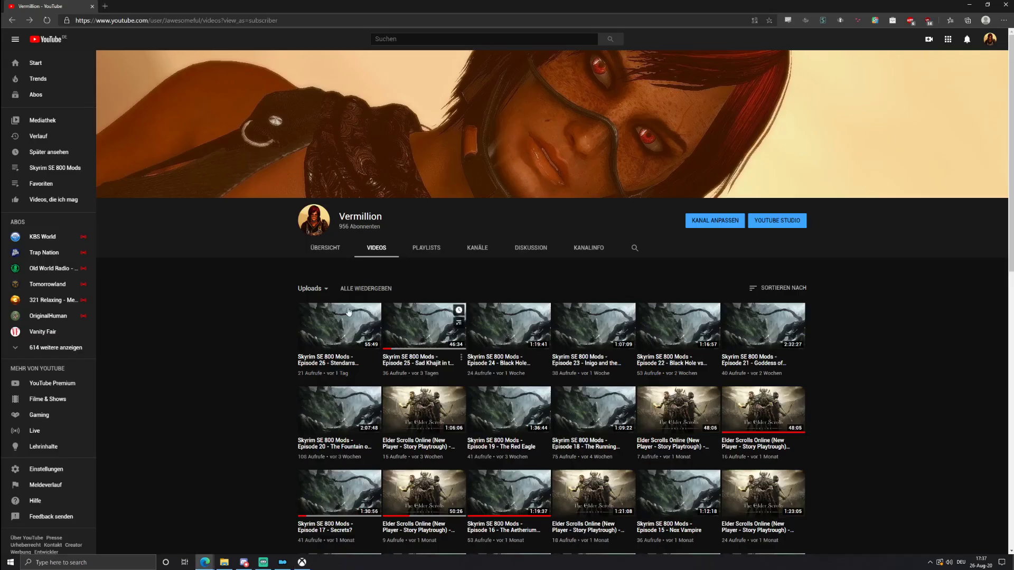